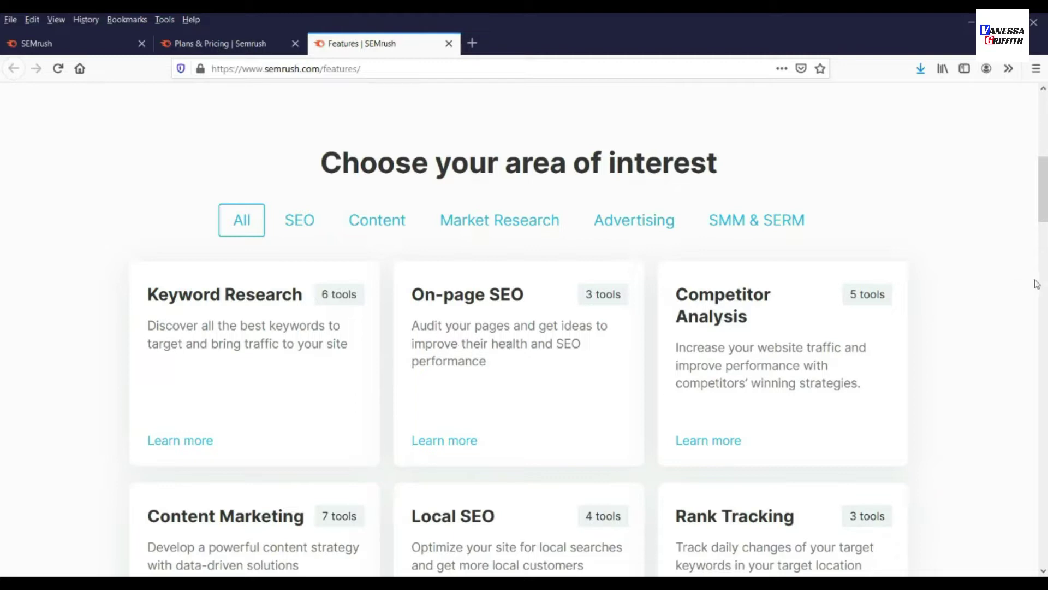
- Review the tool categories in the area-of-interest section of the Semrush Features page and return to the page heading
{"action": "scroll", "coordinate": [988, 277], "scroll_direction": "down", "scroll_amount": 2}
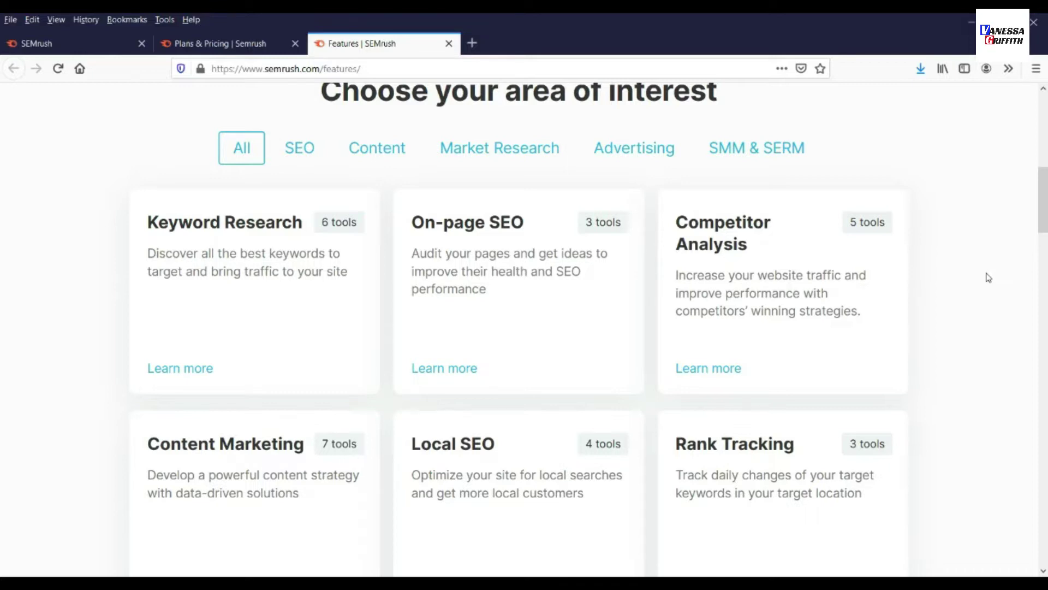
{"action": "scroll", "coordinate": [426, 311], "scroll_direction": "down", "scroll_amount": 3}
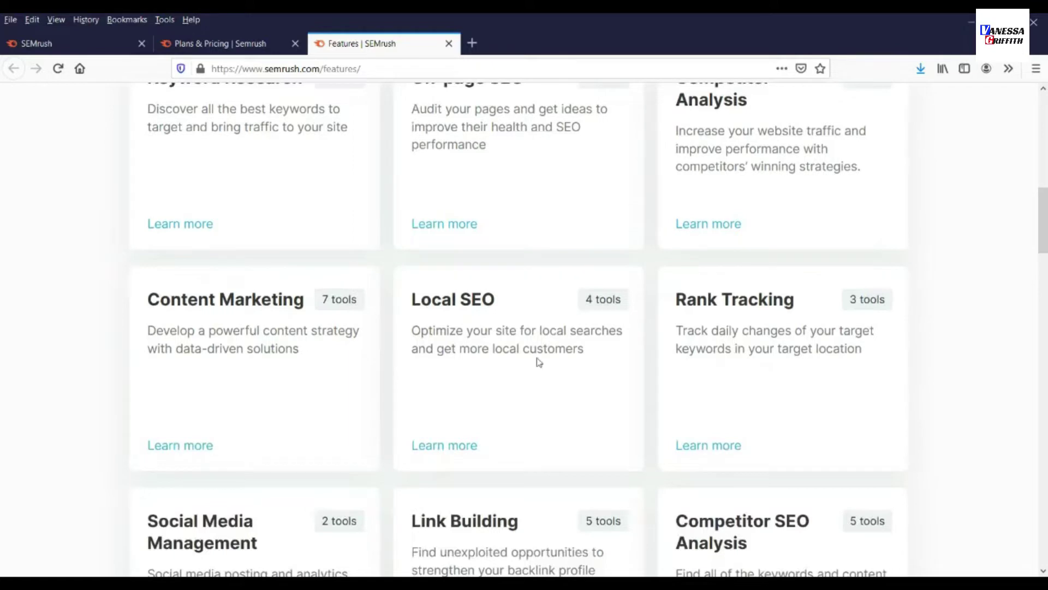
{"action": "scroll", "coordinate": [1039, 309], "scroll_direction": "down", "scroll_amount": 3}
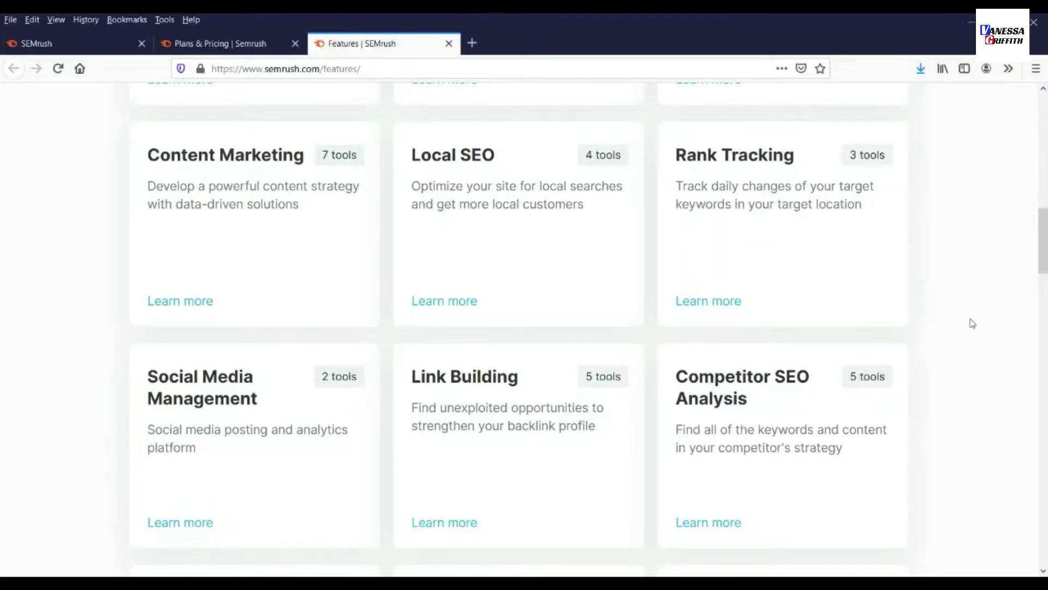
{"action": "scroll", "coordinate": [968, 315], "scroll_direction": "down", "scroll_amount": 3}
{"action": "scroll", "coordinate": [969, 316], "scroll_direction": "down", "scroll_amount": 1}
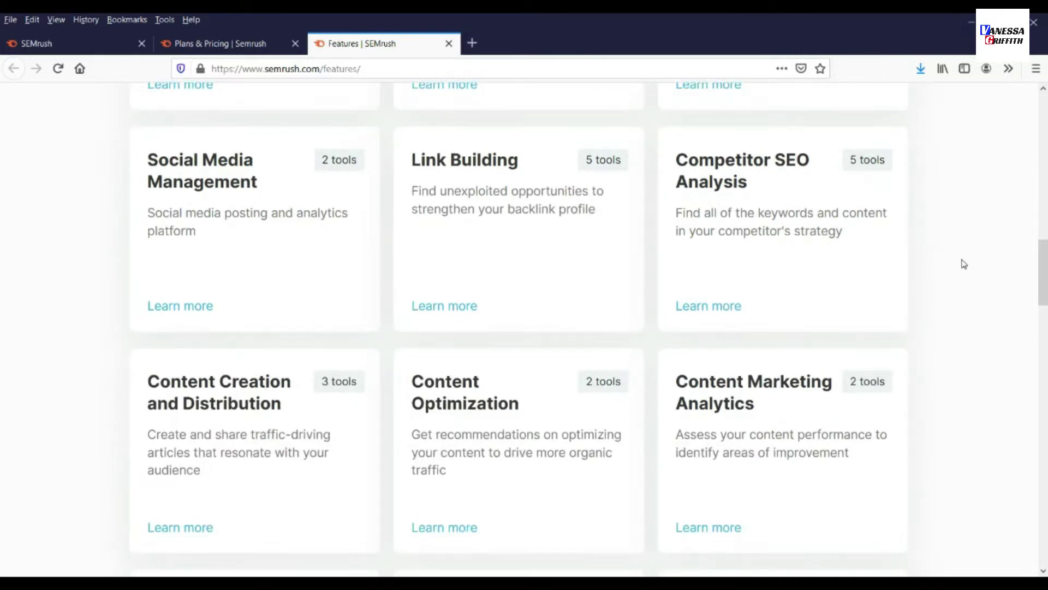
{"action": "scroll", "coordinate": [962, 268], "scroll_direction": "up", "scroll_amount": 15}
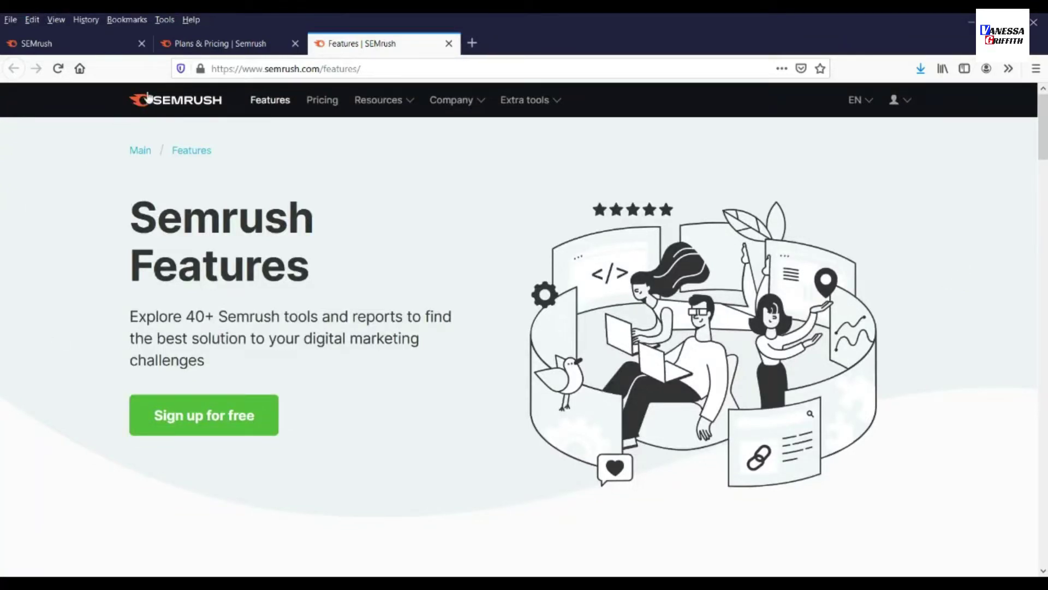
- Review the monthly Pro, Guru and Business plans on the Plans & Pricing page
{"action": "left_click", "coordinate": [212, 44]}
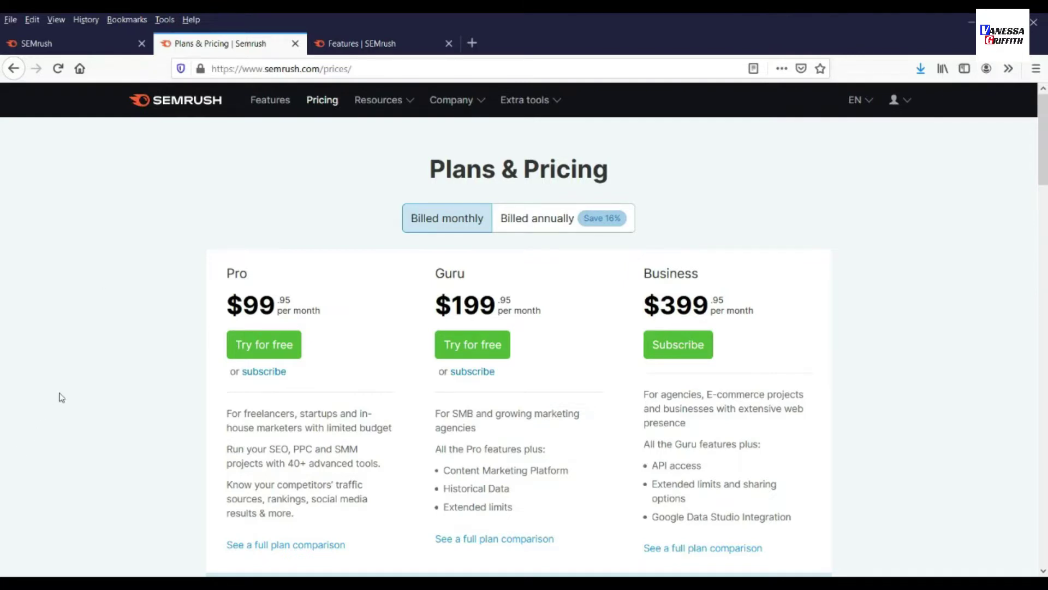
{"action": "scroll", "coordinate": [62, 398], "scroll_direction": "down", "scroll_amount": 2}
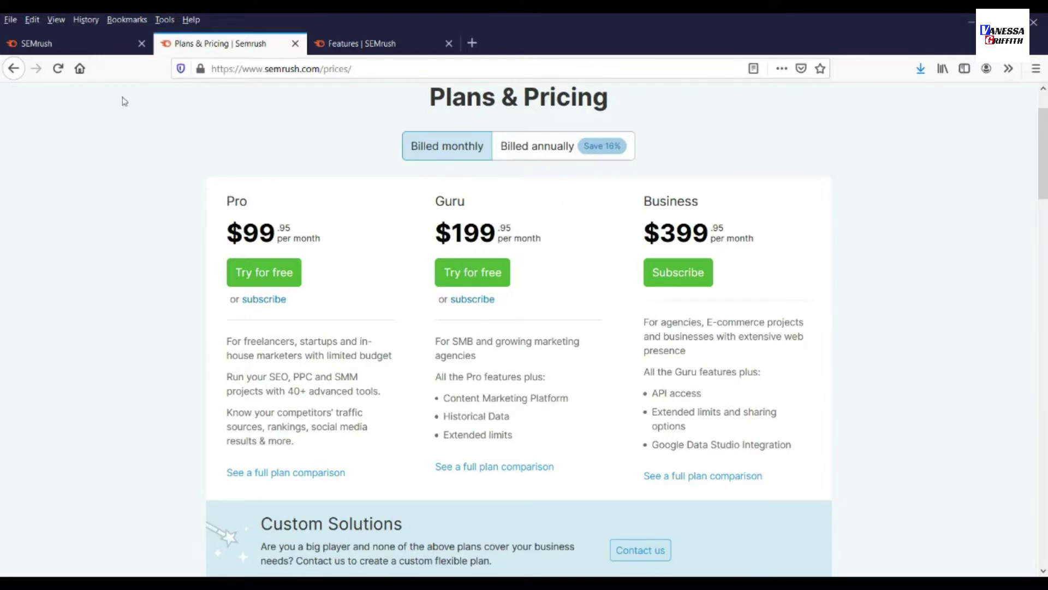
- Place the free account's Subscription info window beside the Pro trial account's window and highlight the trial plan's name
{"action": "left_click", "coordinate": [110, 43]}
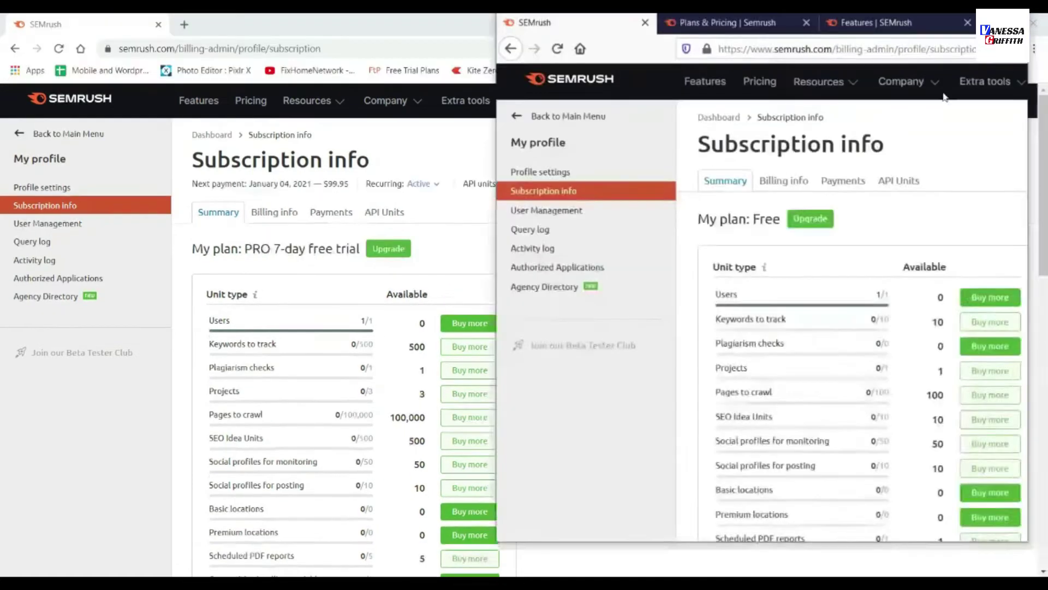
{"action": "left_click_drag", "start_coordinate": [769, 543], "coordinate": [768, 573]}
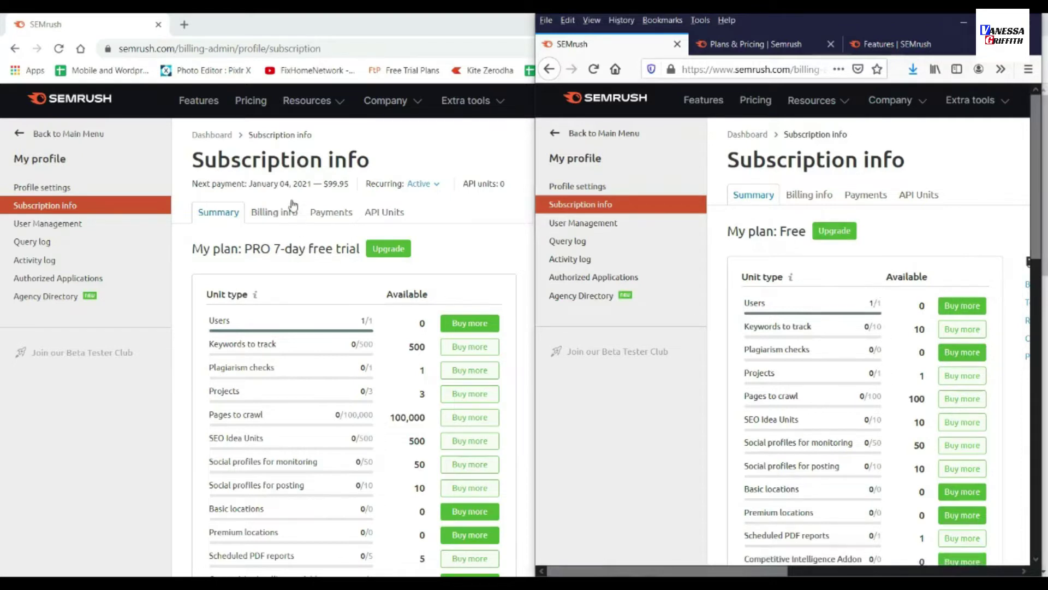
{"action": "left_click", "coordinate": [253, 252]}
{"action": "left_click_drag", "start_coordinate": [242, 249], "coordinate": [360, 249]}
{"action": "key", "text": "alt+Tab"}
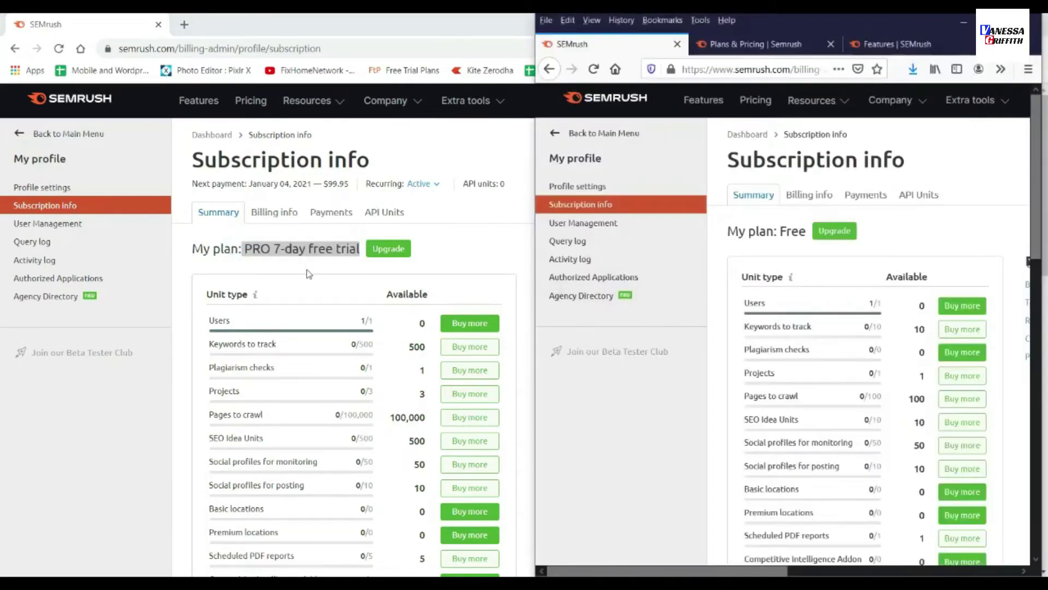
{"action": "left_click", "coordinate": [303, 251]}
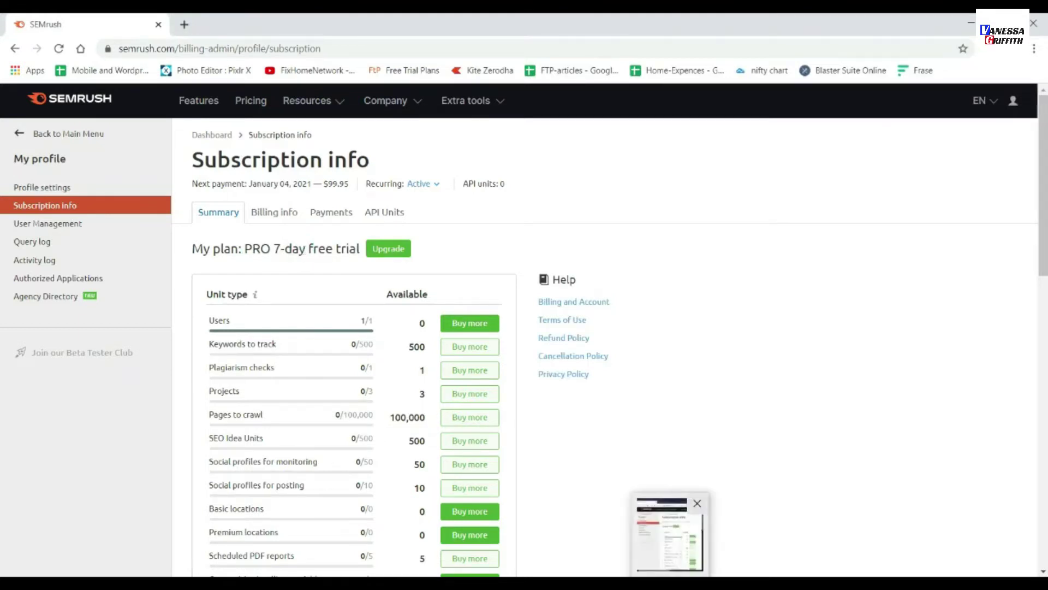
{"action": "left_click", "coordinate": [671, 582]}
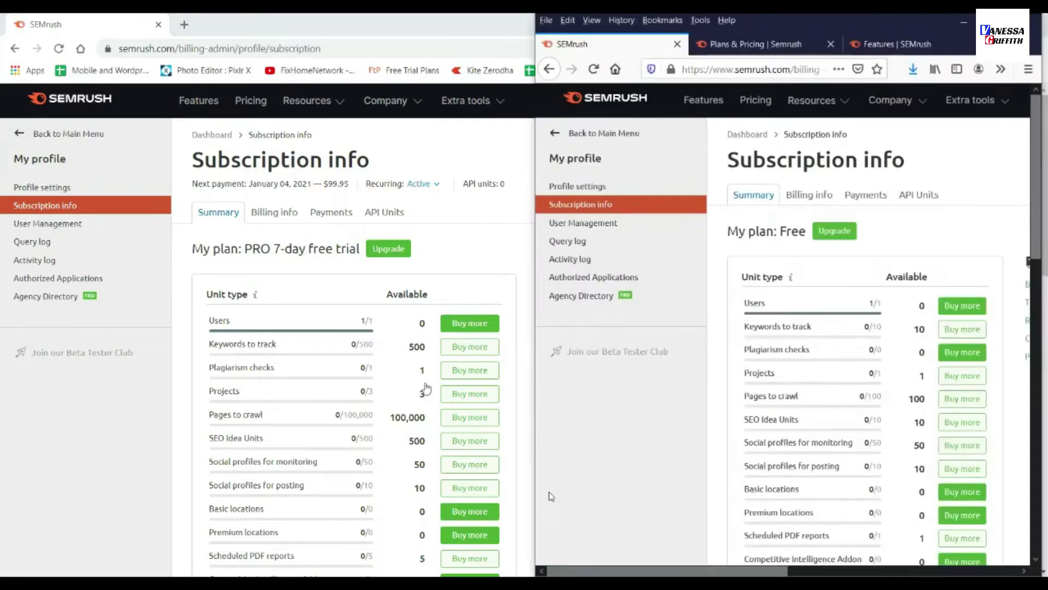
- Bring the unit tables of the PRO 7-day free trial and the Free plan into view side by side
{"action": "scroll", "coordinate": [496, 269], "scroll_direction": "down", "scroll_amount": 1}
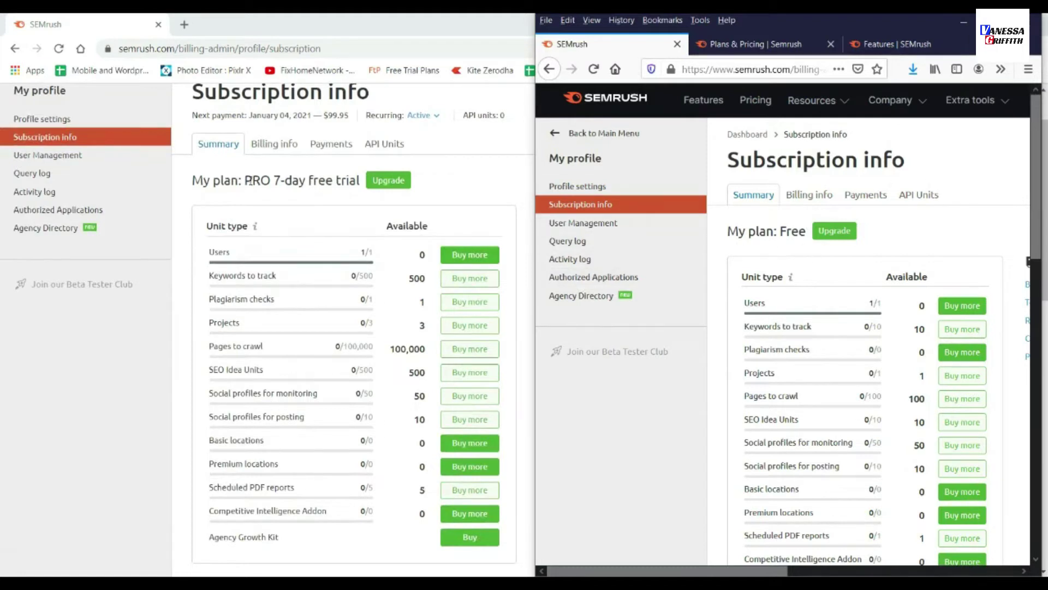
{"action": "left_click_drag", "start_coordinate": [312, 181], "coordinate": [251, 181]}
{"action": "key", "text": "alt+Tab"}
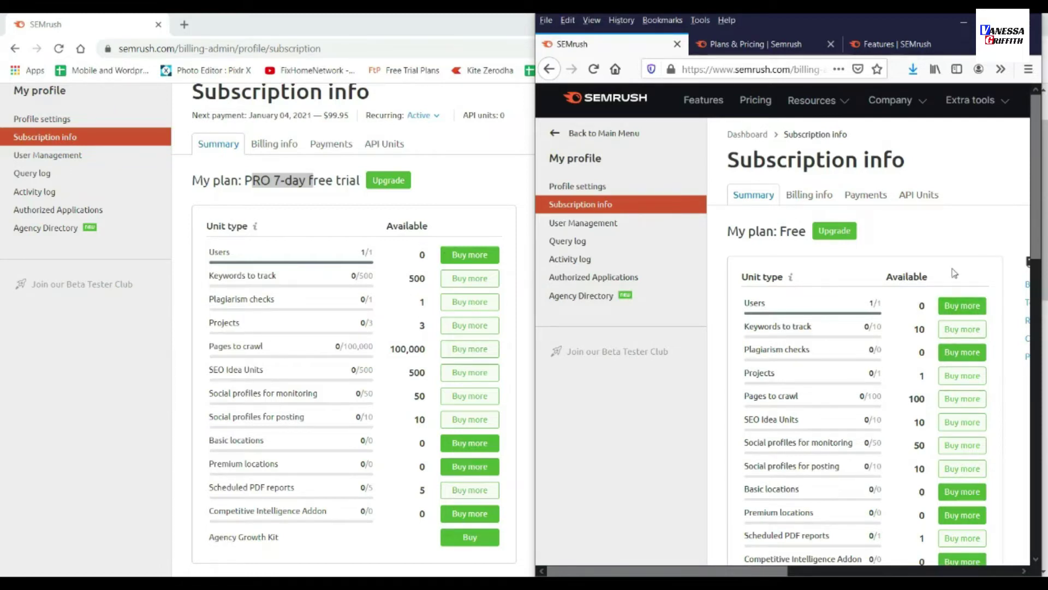
{"action": "scroll", "coordinate": [775, 210], "scroll_direction": "down", "scroll_amount": 3}
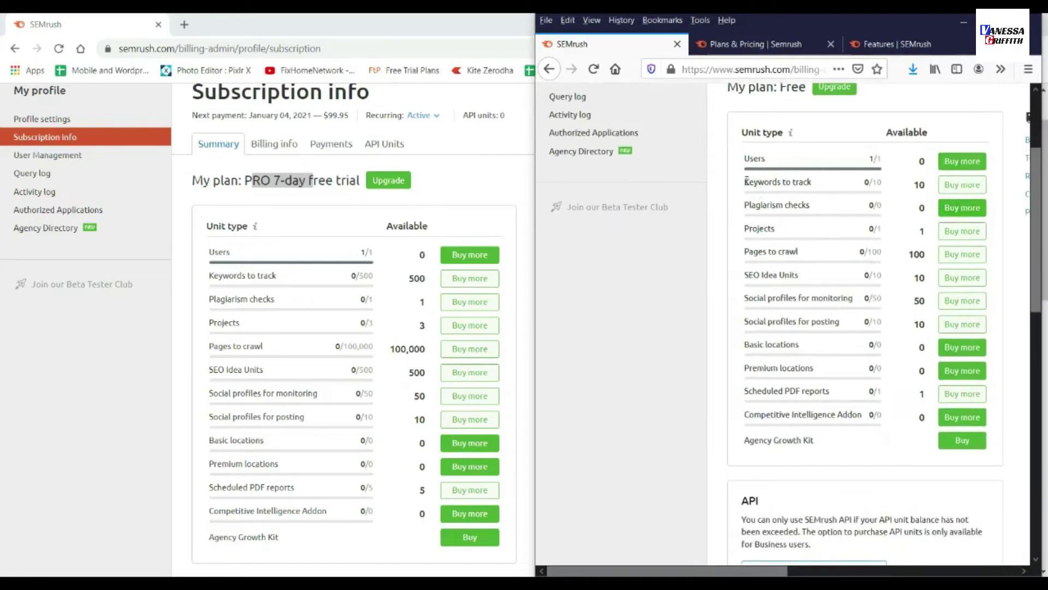
- Compare the Keywords to track allowance in the unit tables of the Free and PRO trial accounts
{"action": "left_click_drag", "start_coordinate": [743, 182], "coordinate": [837, 194]}
{"action": "left_click", "coordinate": [822, 181]}
{"action": "left_click_drag", "start_coordinate": [285, 277], "coordinate": [203, 279]}
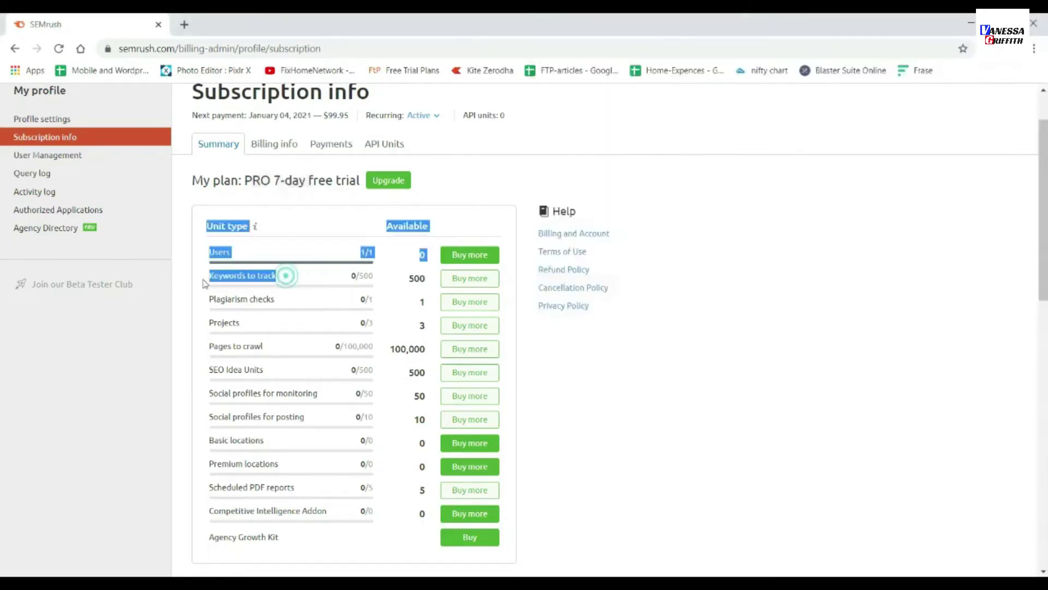
{"action": "left_click", "coordinate": [249, 281]}
{"action": "left_click_drag", "start_coordinate": [272, 277], "coordinate": [209, 277]}
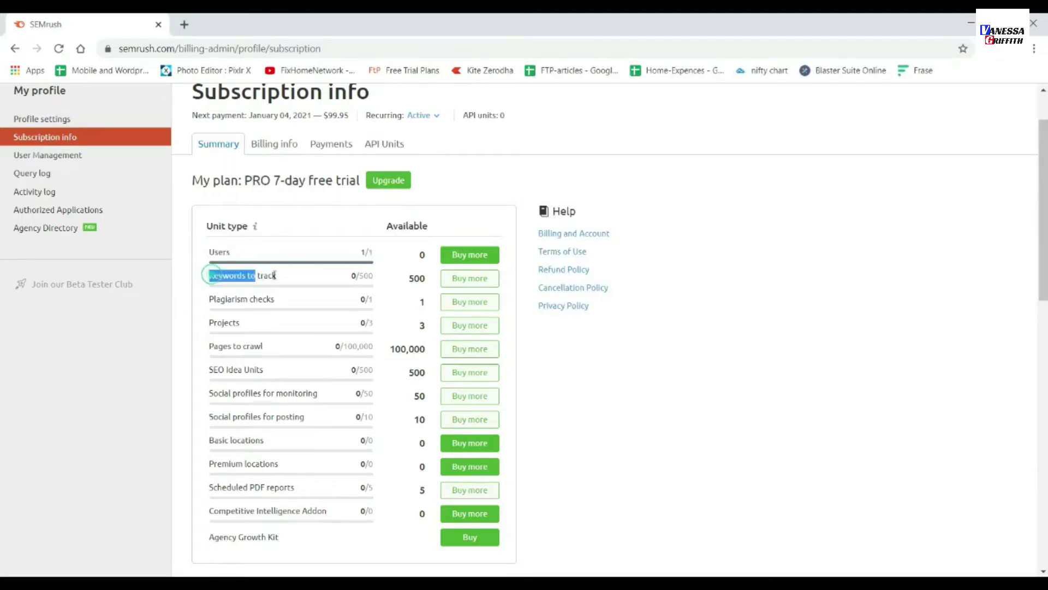
{"action": "left_click", "coordinate": [290, 274]}
{"action": "key", "text": "alt+Tab"}
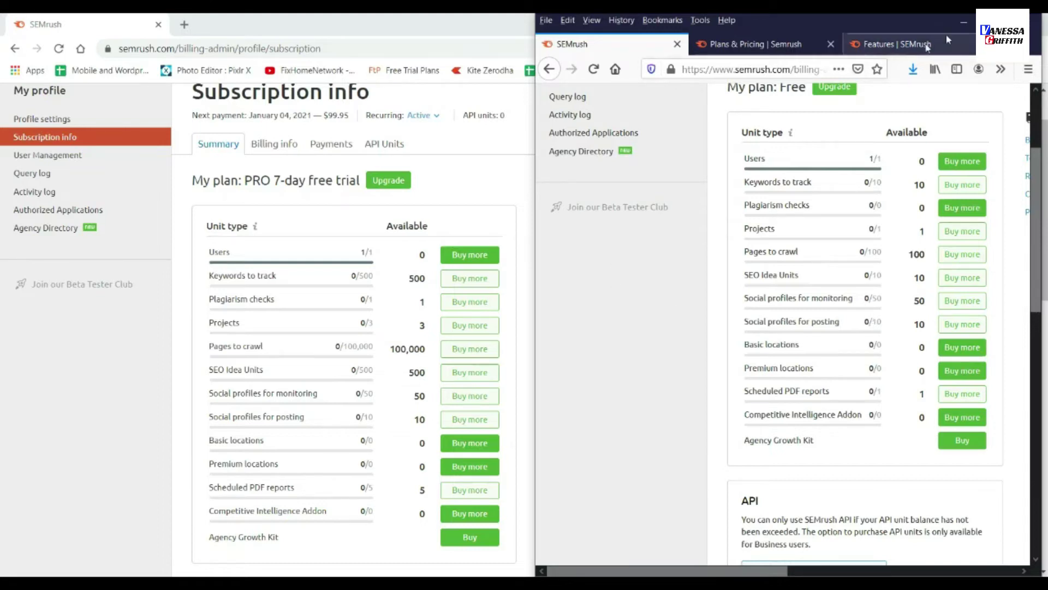
- Minimize the free account's window and view the SEO Dashboard and Domain Overview in the Pro trial account
{"action": "left_click", "coordinate": [960, 23]}
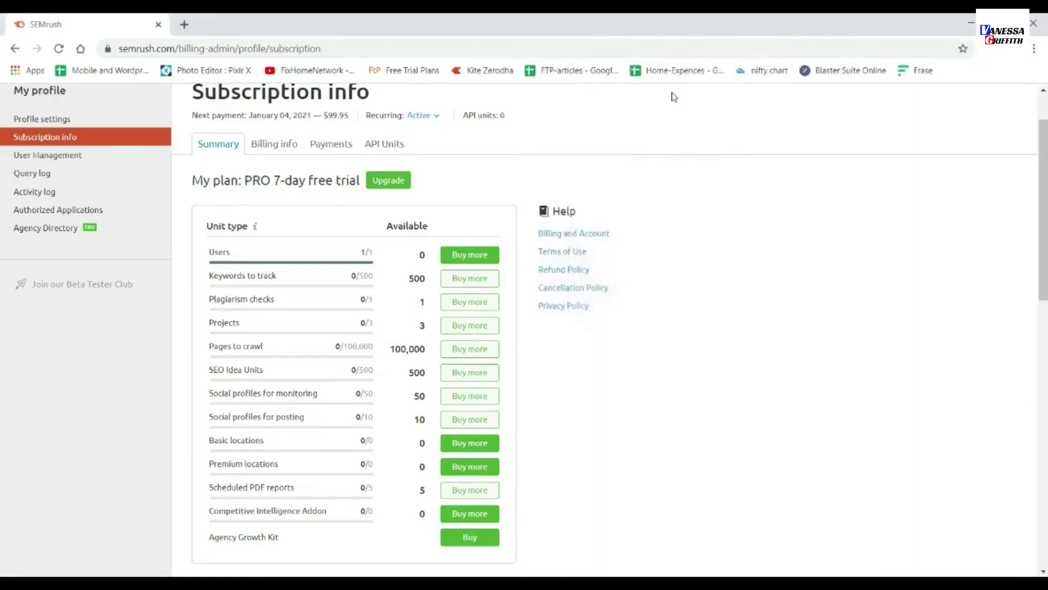
{"action": "scroll", "coordinate": [813, 314], "scroll_direction": "up", "scroll_amount": 2}
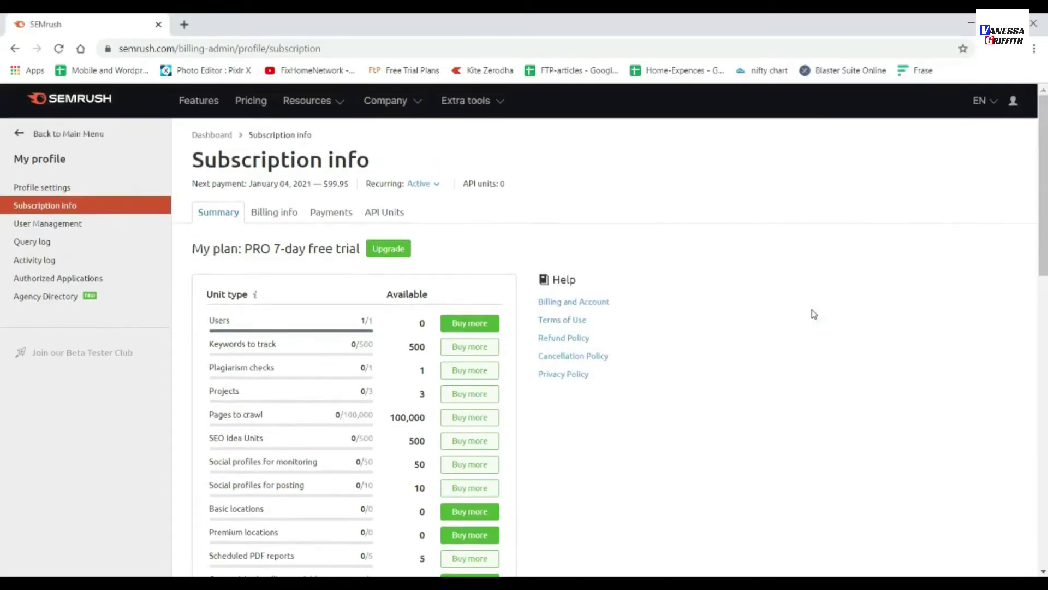
{"action": "left_click", "coordinate": [55, 137]}
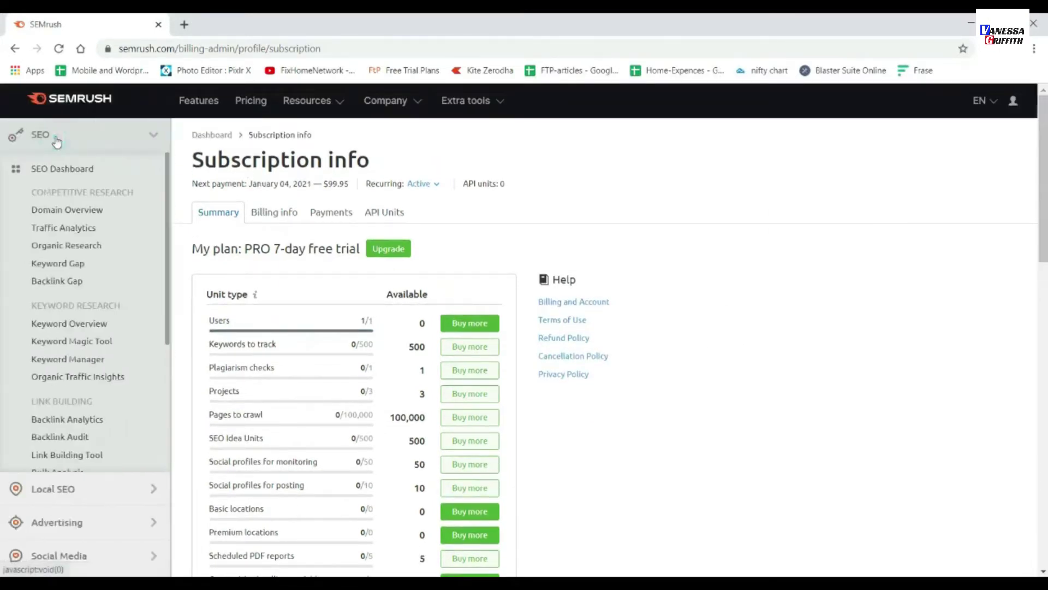
{"action": "left_click", "coordinate": [59, 170]}
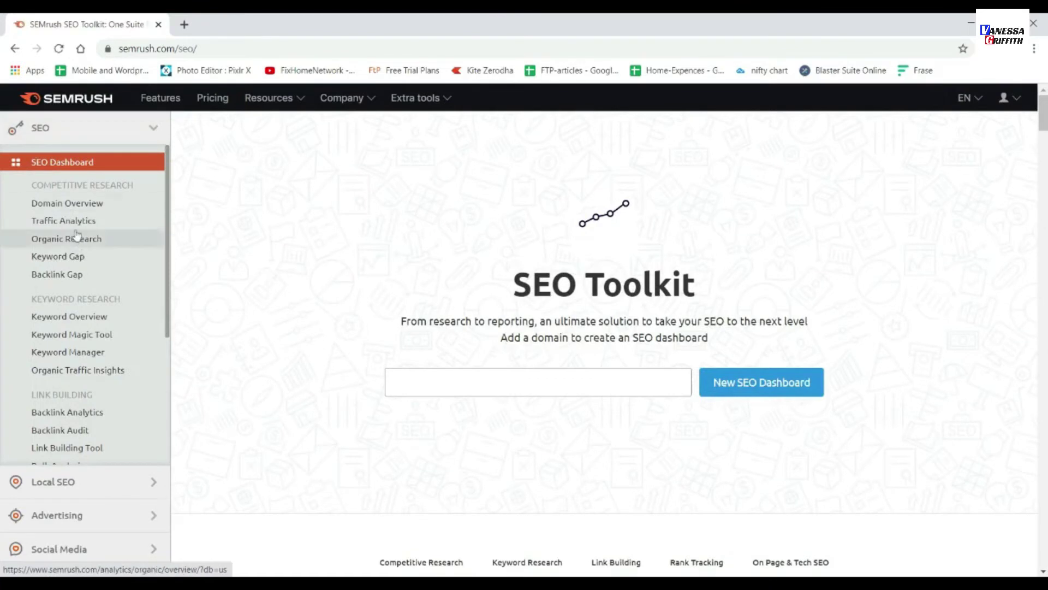
{"action": "left_click", "coordinate": [66, 203]}
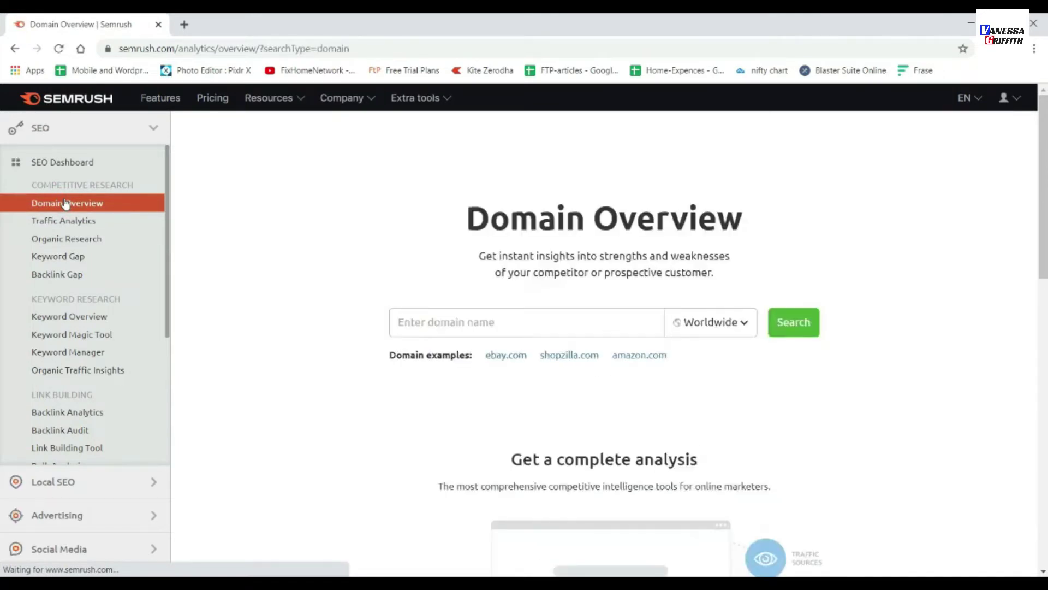
- Run a Keyword Overview analysis for "filmora free trial" in the United States database
{"action": "left_click", "coordinate": [85, 322]}
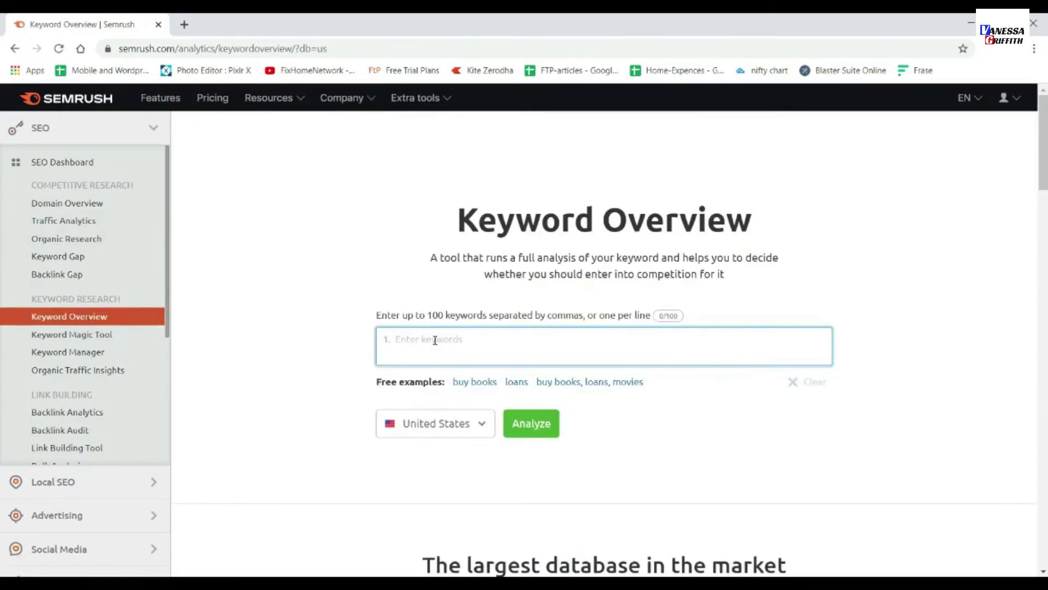
{"action": "type", "text": "filmora free trial"}
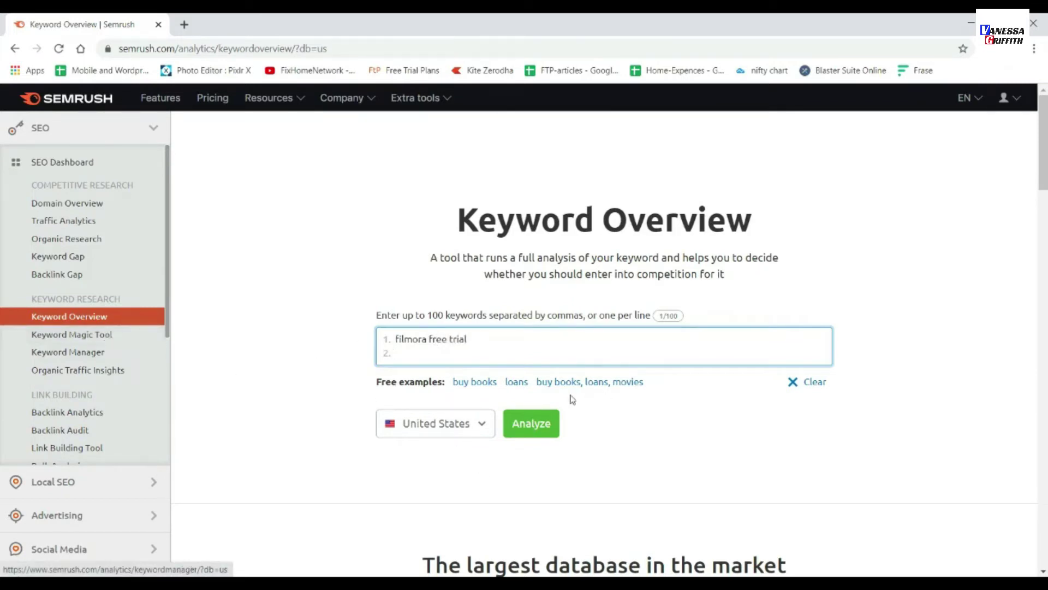
{"action": "left_click", "coordinate": [530, 425]}
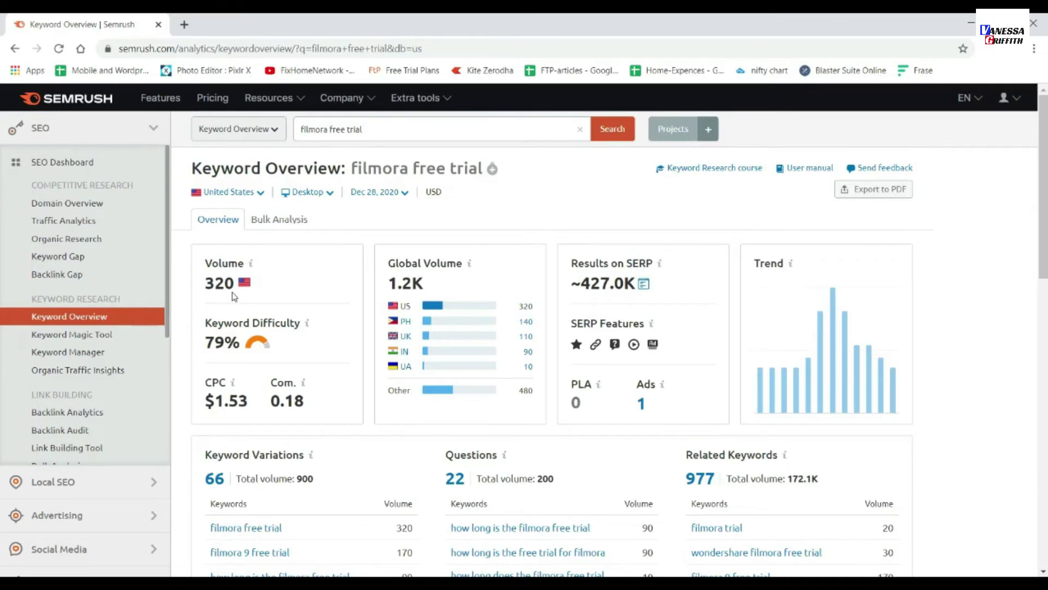
- Review the keyword's overview figures and SERP Analysis, and load the metrics for the ranking pages
{"action": "mouse_move", "coordinate": [249, 267]}
{"action": "scroll", "coordinate": [979, 300], "scroll_direction": "down", "scroll_amount": 2}
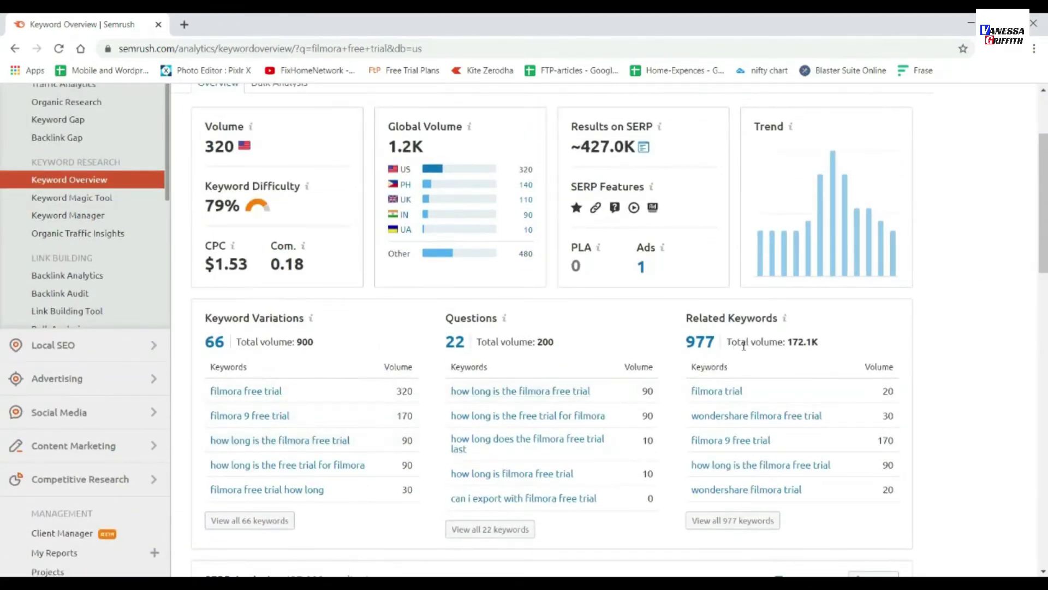
{"action": "scroll", "coordinate": [743, 345], "scroll_direction": "down", "scroll_amount": 10}
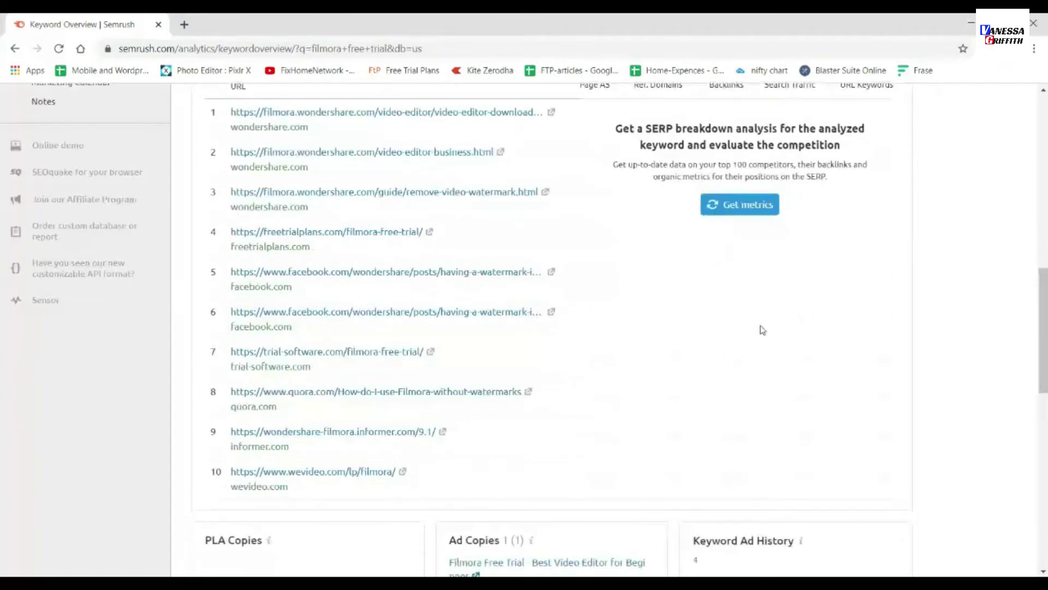
{"action": "scroll", "coordinate": [763, 329], "scroll_direction": "up", "scroll_amount": 1}
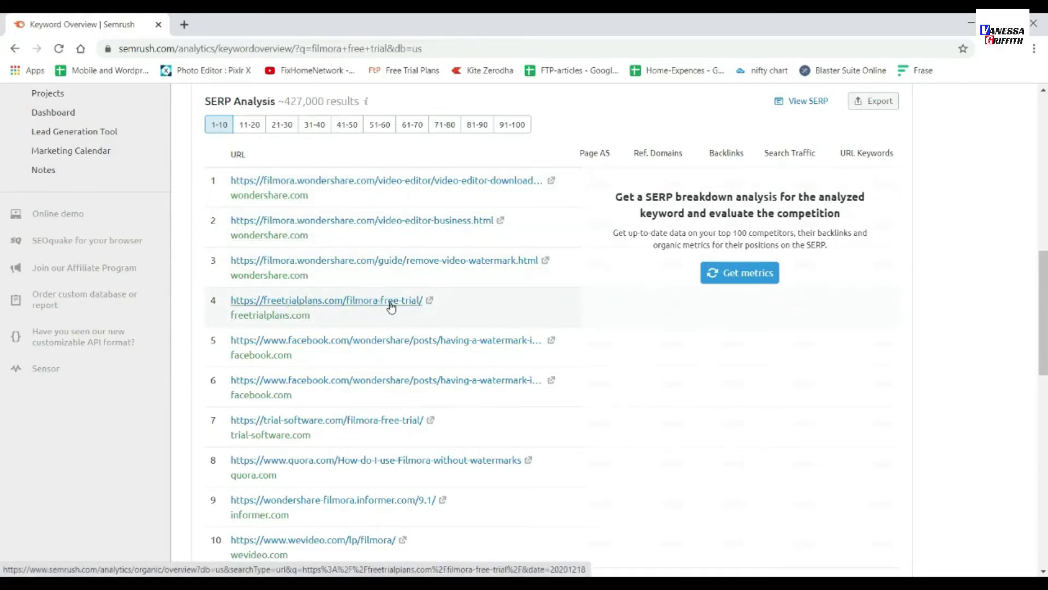
{"action": "scroll", "coordinate": [797, 401], "scroll_direction": "up", "scroll_amount": 4}
{"action": "scroll", "coordinate": [789, 388], "scroll_direction": "down", "scroll_amount": 2}
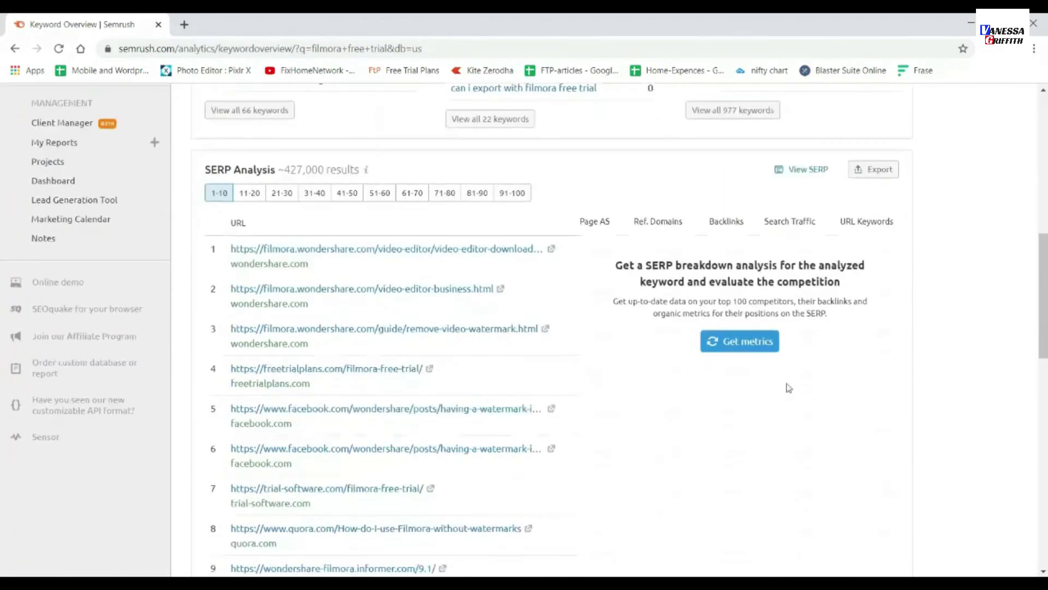
{"action": "left_click", "coordinate": [751, 347]}
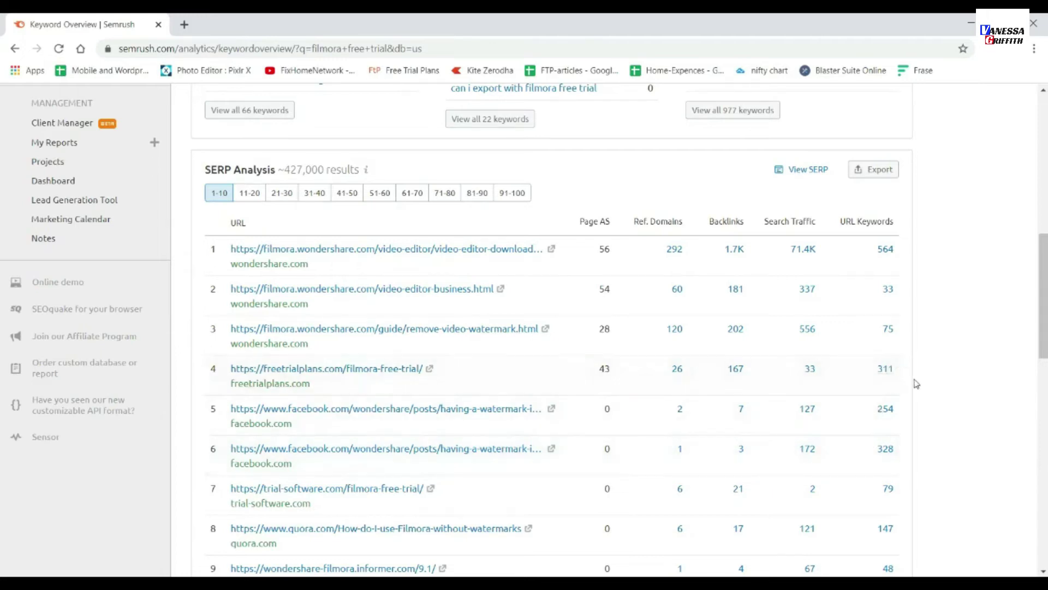
- Switch to the free account's browser window, maximize it and open the Keyword Magic Tool
{"action": "left_click", "coordinate": [608, 583]}
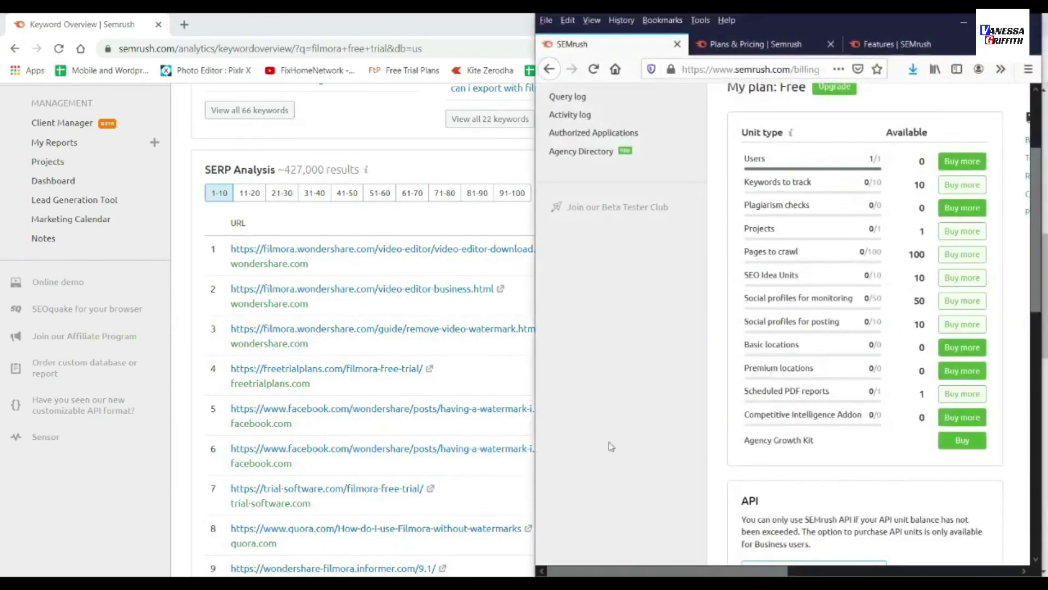
{"action": "left_click", "coordinate": [994, 23]}
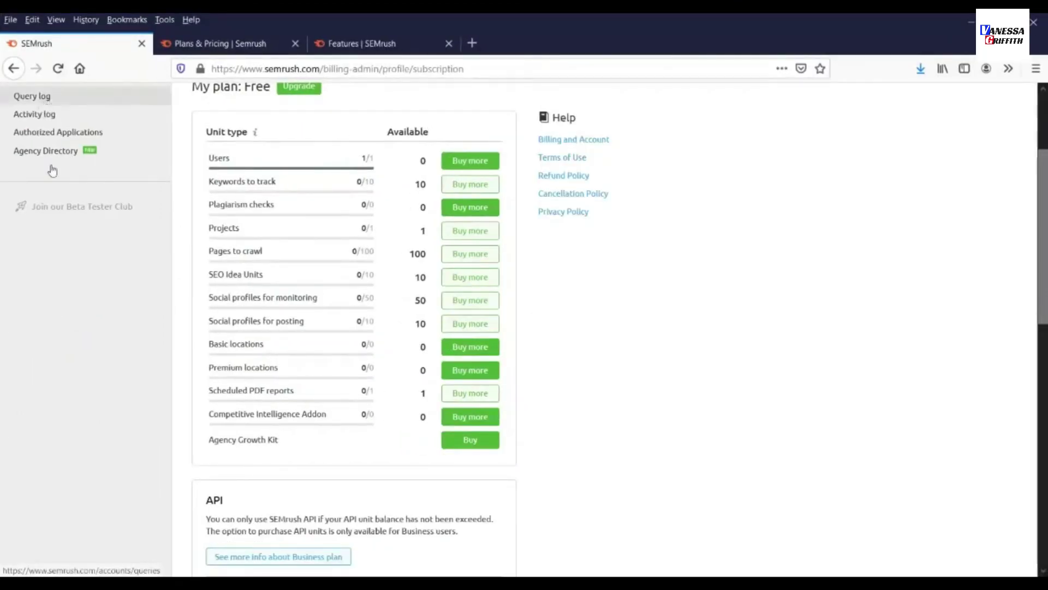
{"action": "scroll", "coordinate": [88, 170], "scroll_direction": "up", "scroll_amount": 3}
{"action": "left_click", "coordinate": [39, 134]}
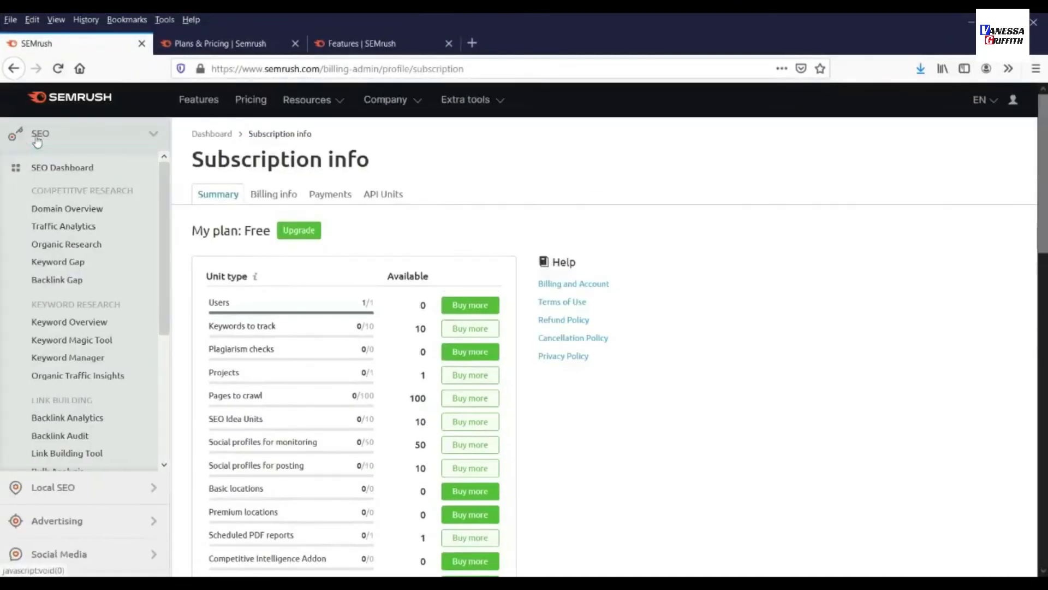
{"action": "left_click", "coordinate": [86, 339]}
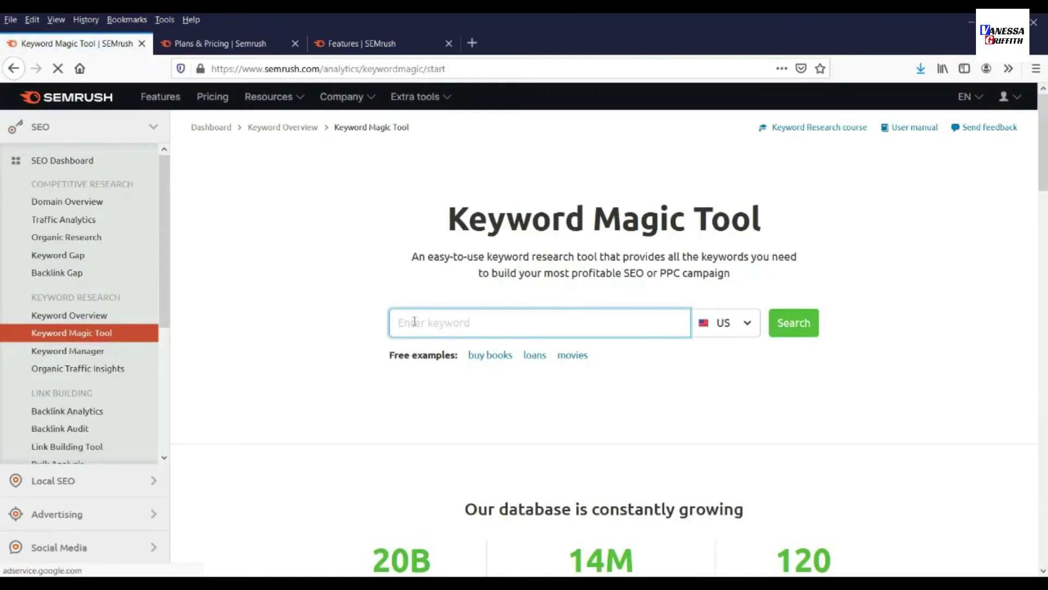
- Search the Keyword Magic Tool for "filmora free trial" in the US database of the free account
{"action": "type", "text": "filmora fre"}
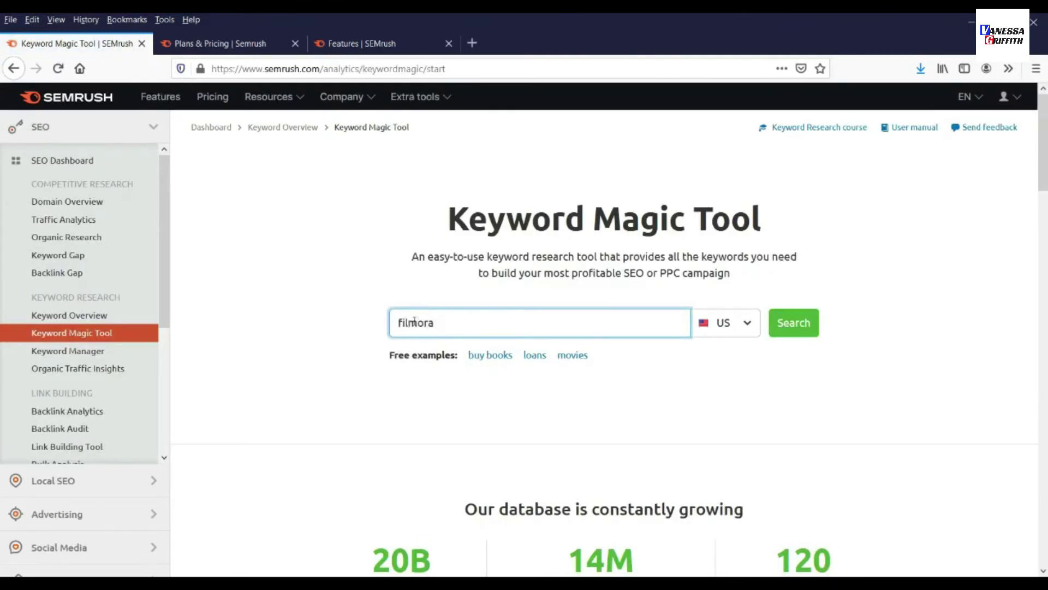
{"action": "type", "text": "e trial"}
{"action": "left_click", "coordinate": [804, 335]}
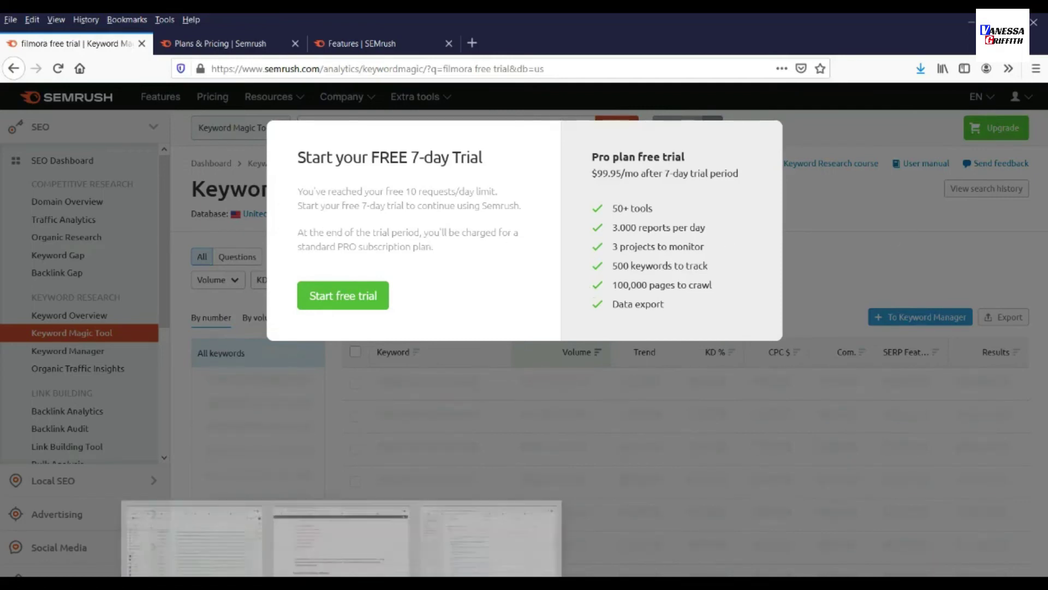
- Switch to the Pro trial account's browser window and review the Keyword Overview metrics, keyword ideas and SERP Analysis for "filmora free trial"
{"action": "left_click", "coordinate": [344, 535]}
{"action": "scroll", "coordinate": [972, 266], "scroll_direction": "up", "scroll_amount": 10}
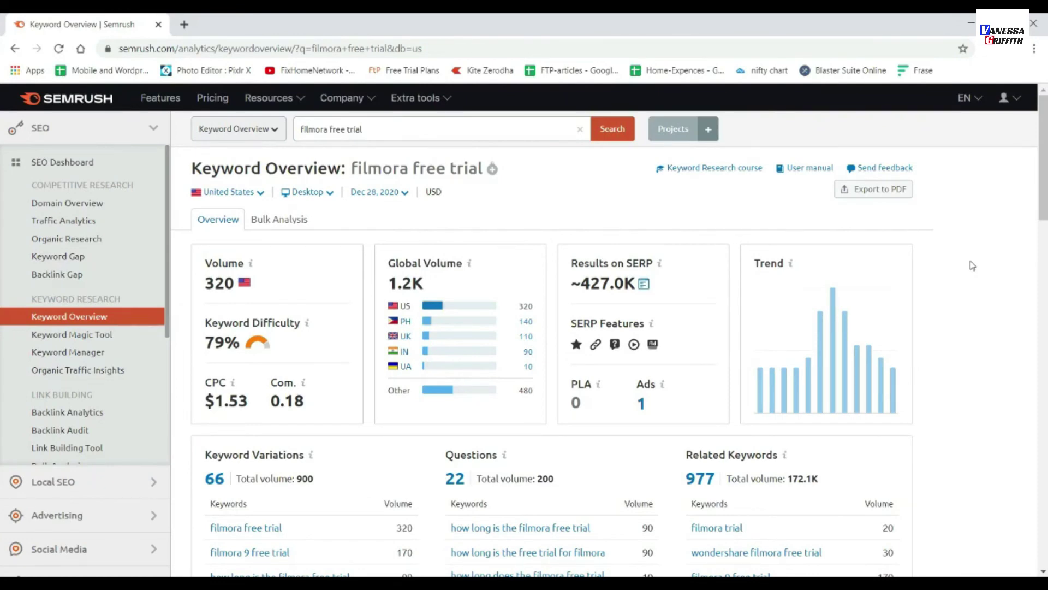
{"action": "scroll", "coordinate": [972, 265], "scroll_direction": "down", "scroll_amount": 4}
{"action": "scroll", "coordinate": [972, 266], "scroll_direction": "down", "scroll_amount": 6}
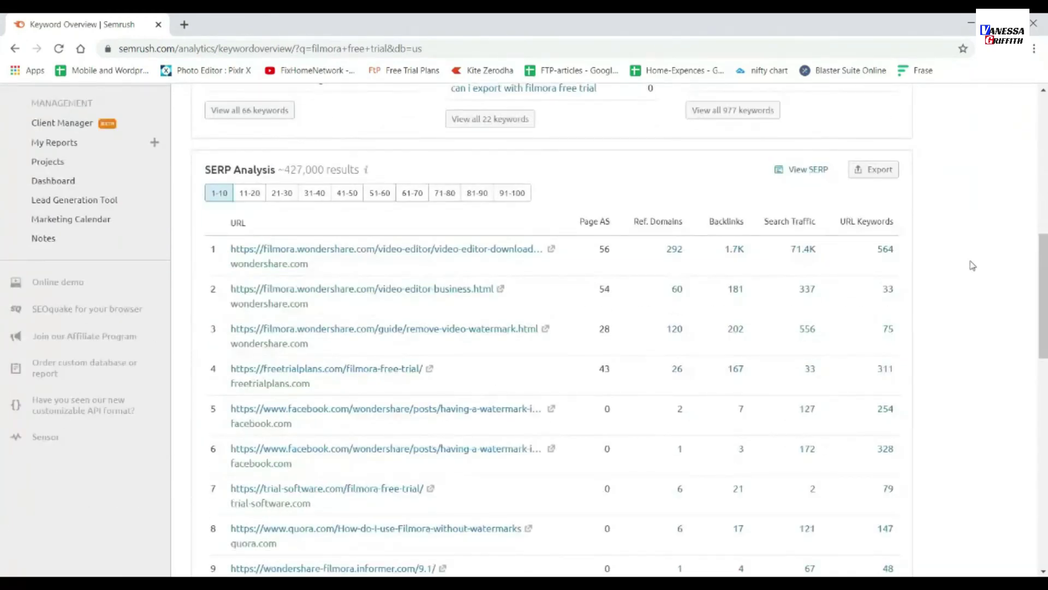
{"action": "scroll", "coordinate": [972, 266], "scroll_direction": "up", "scroll_amount": 10}
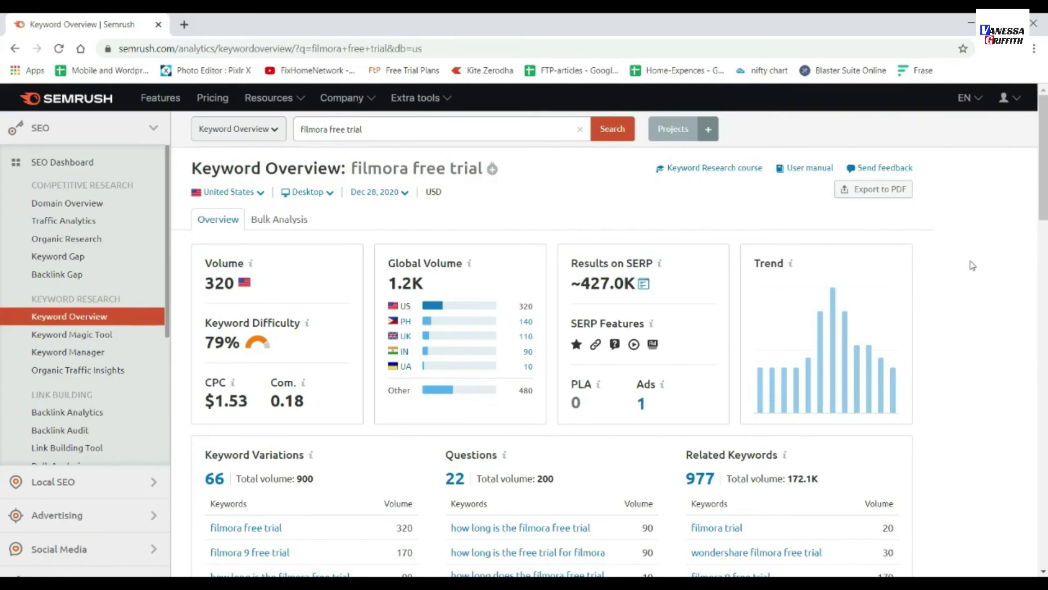
{"action": "scroll", "coordinate": [972, 265], "scroll_direction": "down", "scroll_amount": 8}
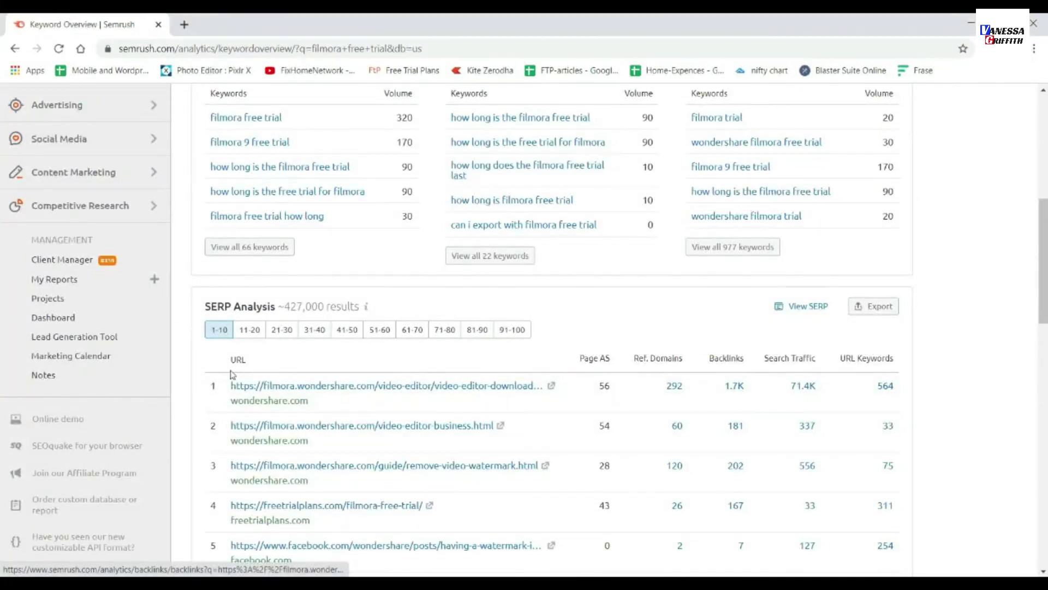
- Open the backlinks report for the first-ranked page in the SERP Analysis, dismiss the new-feature notice and review the listed backlinks and available SEO tools
{"action": "left_click", "coordinate": [732, 388]}
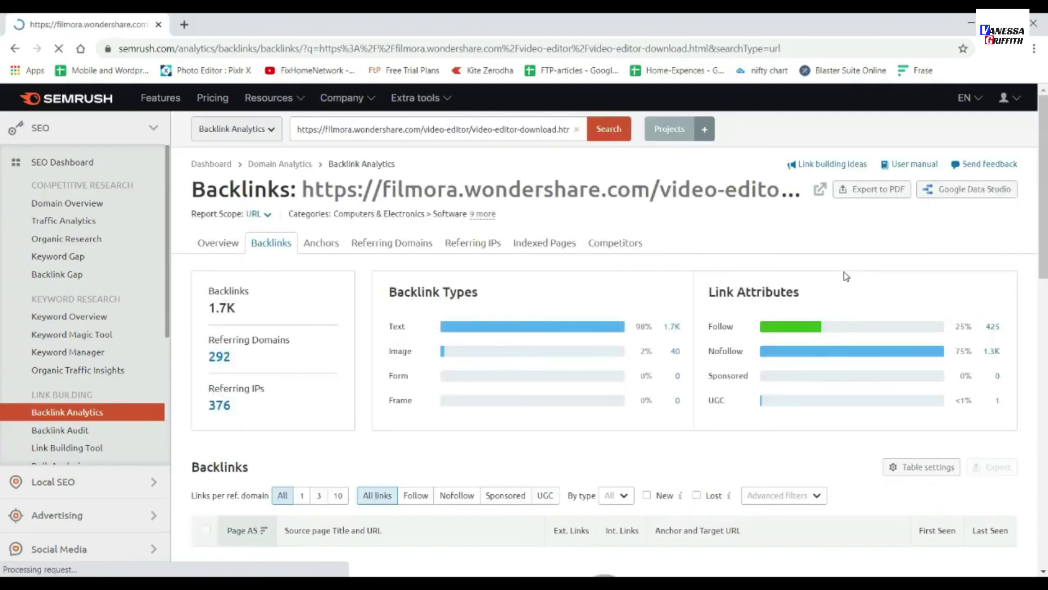
{"action": "scroll", "coordinate": [844, 277], "scroll_direction": "down", "scroll_amount": 5}
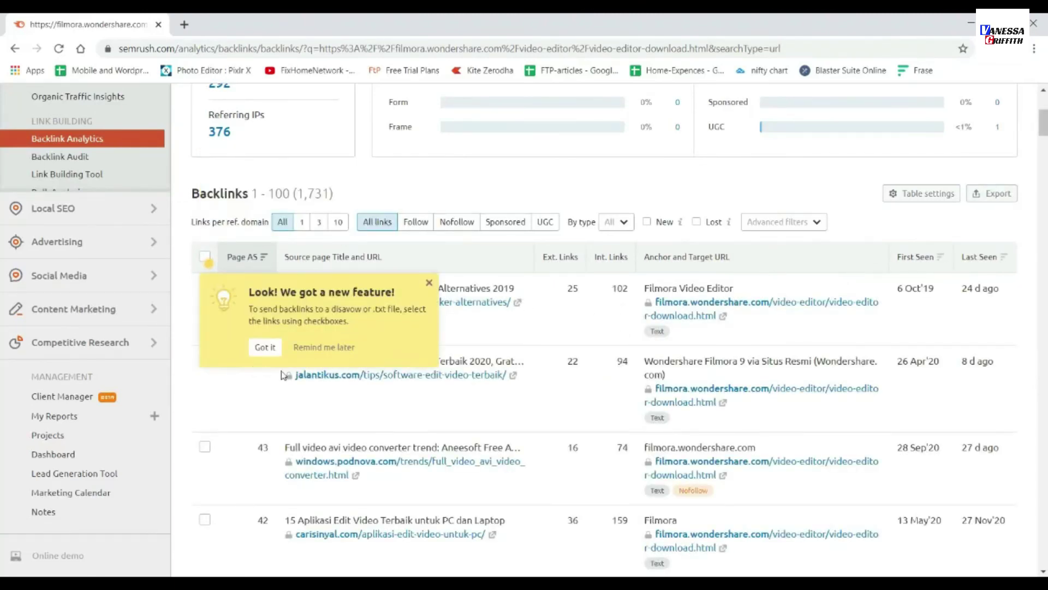
{"action": "left_click", "coordinate": [429, 282]}
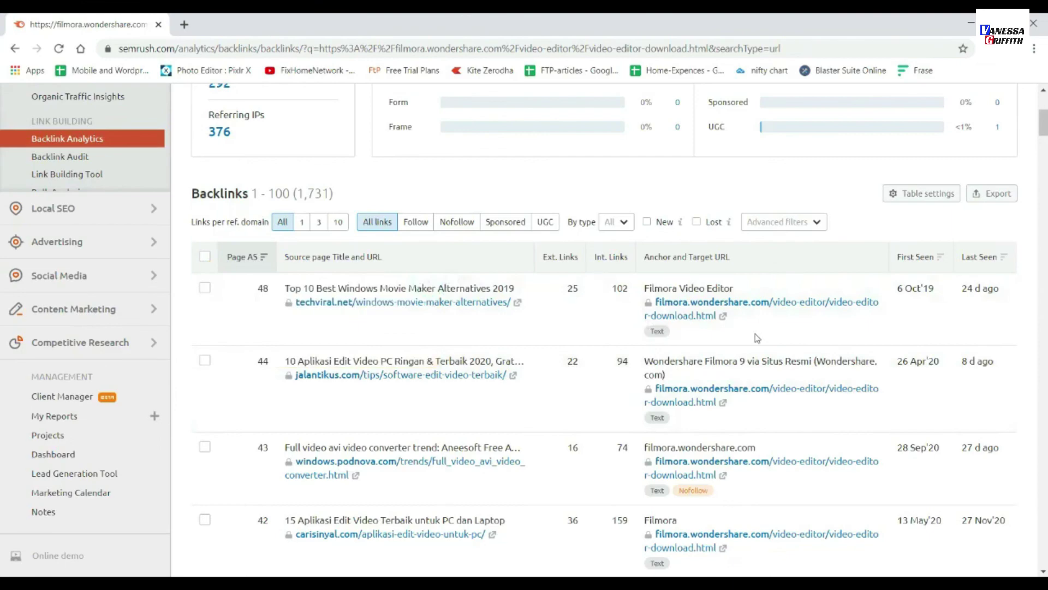
{"action": "scroll", "coordinate": [758, 337], "scroll_direction": "down", "scroll_amount": 20}
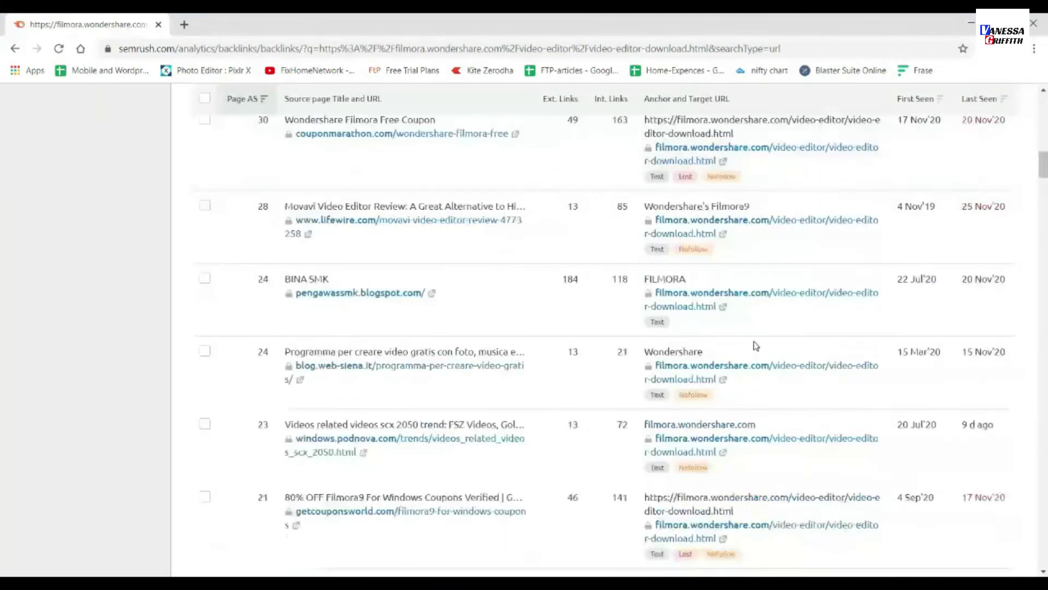
{"action": "scroll", "coordinate": [755, 347], "scroll_direction": "up", "scroll_amount": 20}
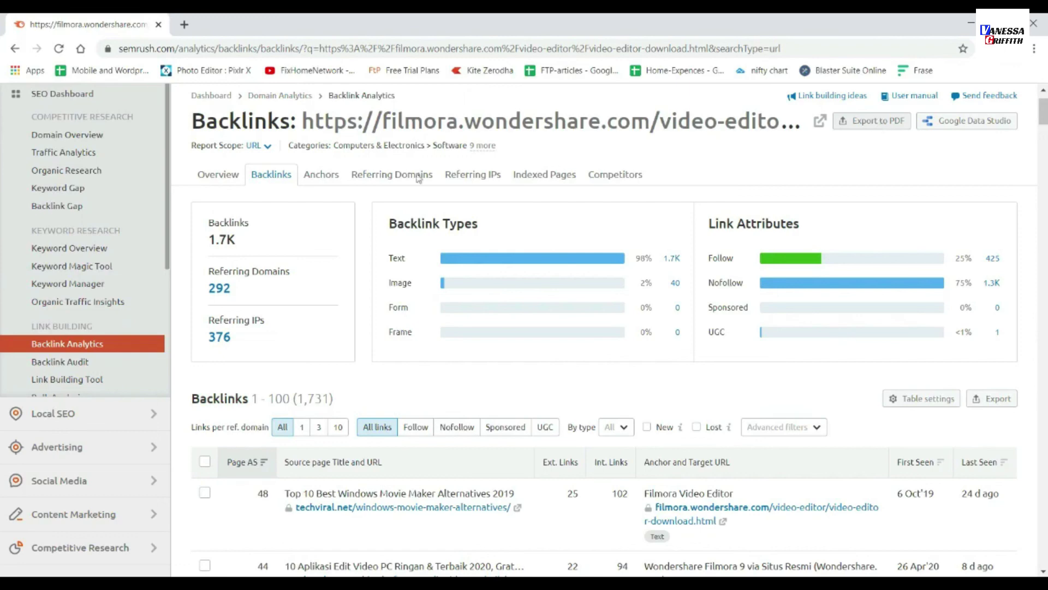
{"action": "scroll", "coordinate": [81, 224], "scroll_direction": "up", "scroll_amount": 2}
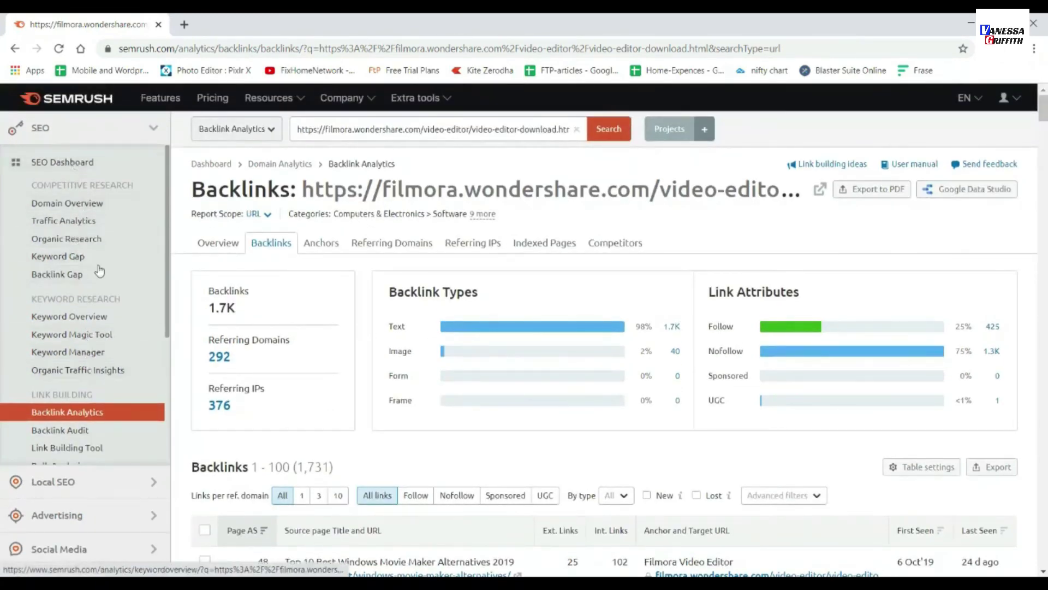
{"action": "scroll", "coordinate": [110, 371], "scroll_direction": "down", "scroll_amount": 3}
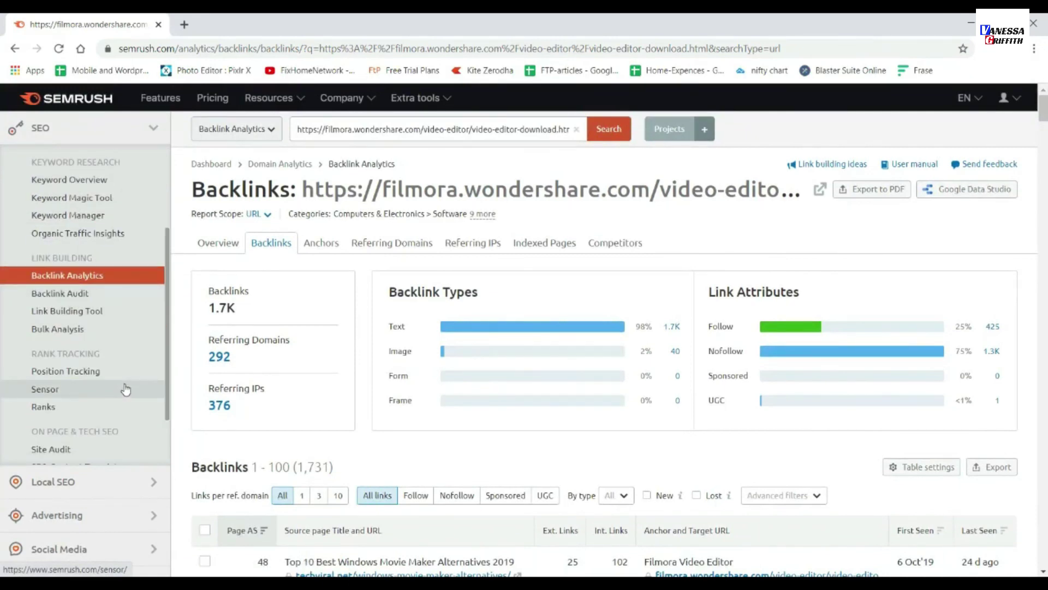